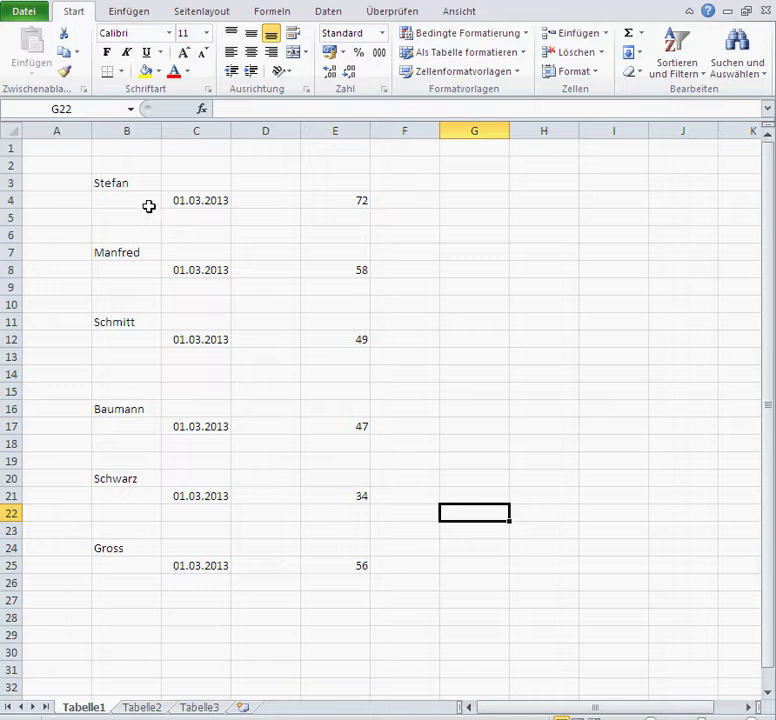
Step: Inspect the Tabelle1 block of names, dates and values, opening and closing the sort options
{"action": "mouse_move", "coordinate": [125, 184]}
{"action": "left_mouse_down"}
{"action": "mouse_move", "coordinate": [317, 418]}
{"action": "mouse_move", "coordinate": [313, 557]}
{"action": "left_mouse_up"}
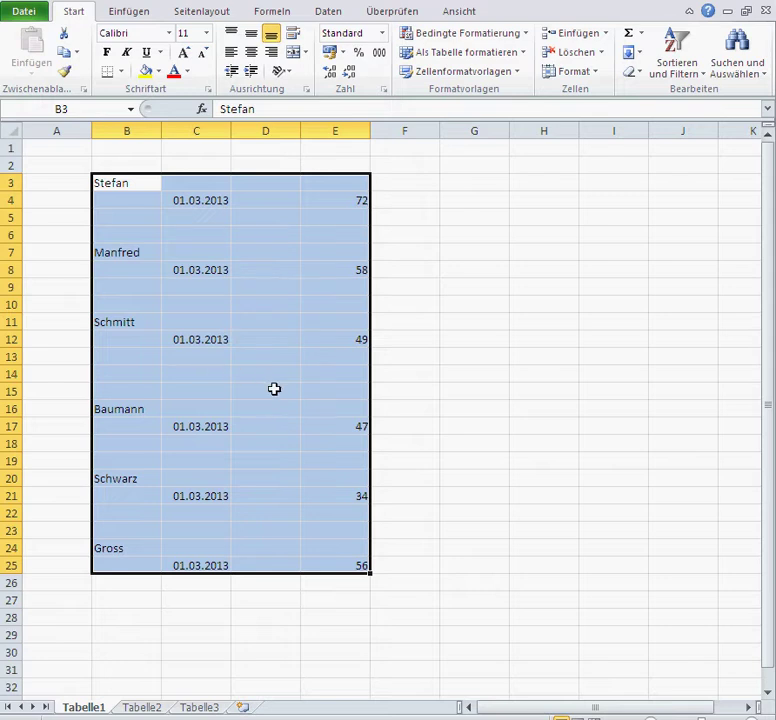
{"action": "left_click", "coordinate": [128, 183]}
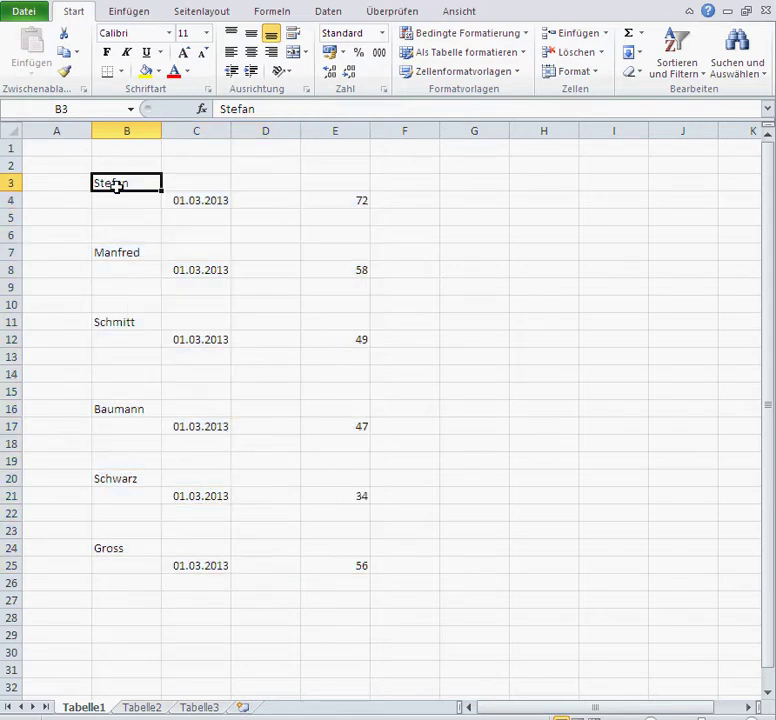
{"action": "left_click", "coordinate": [348, 199]}
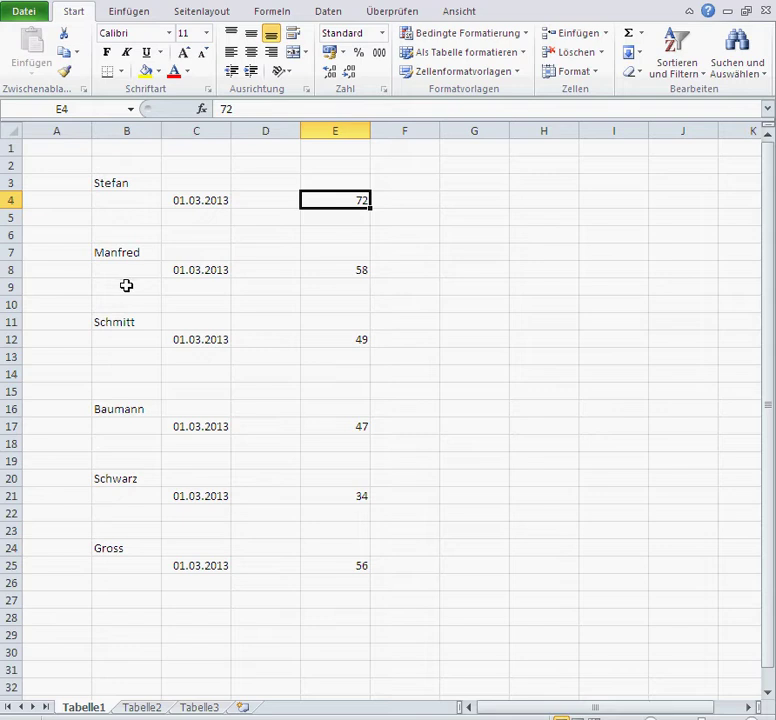
{"action": "left_click", "coordinate": [126, 286]}
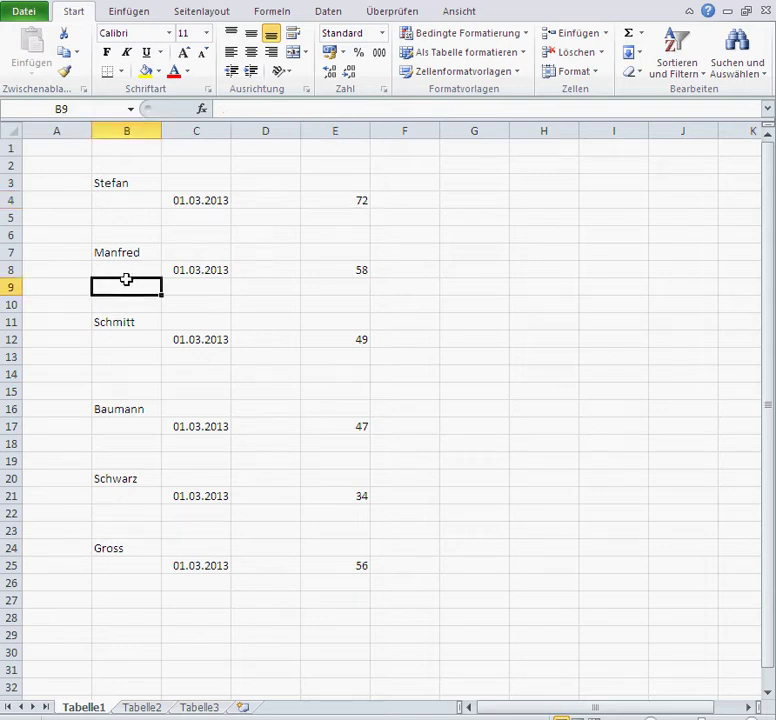
{"action": "left_click", "coordinate": [121, 254]}
{"action": "left_click", "coordinate": [676, 68]}
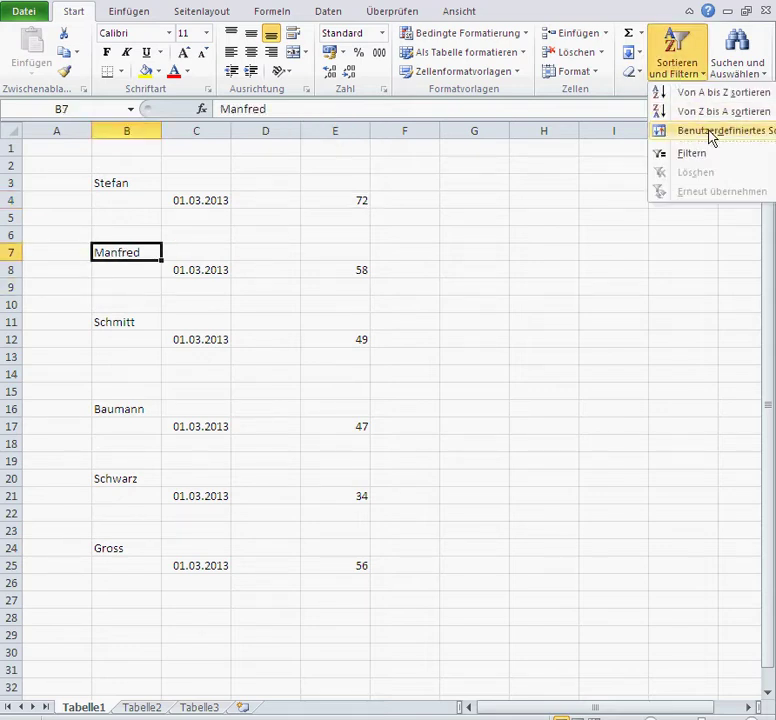
{"action": "left_click", "coordinate": [697, 100]}
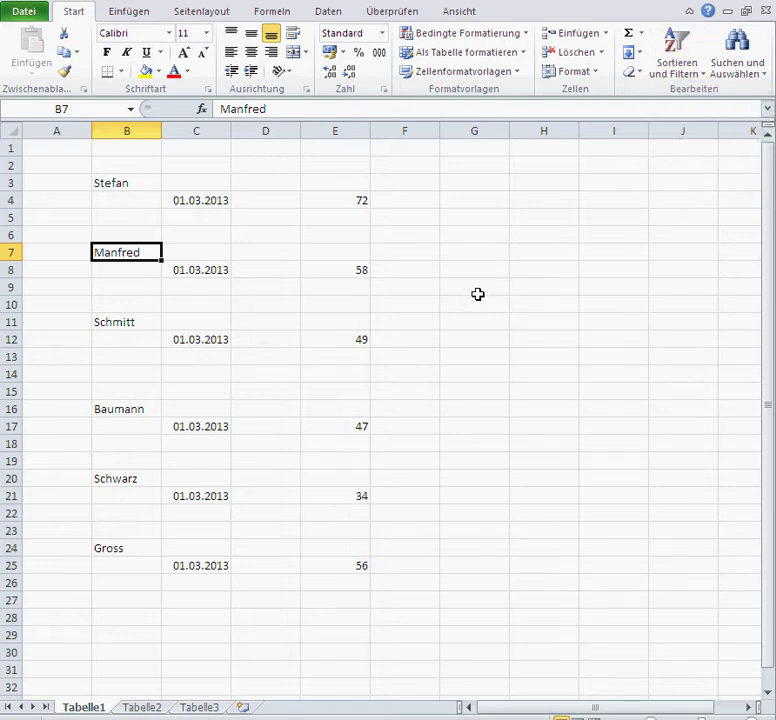
Step: Select empty rows 9–10, rows 5–7 and column D to examine the layout
{"action": "left_click", "coordinate": [478, 290]}
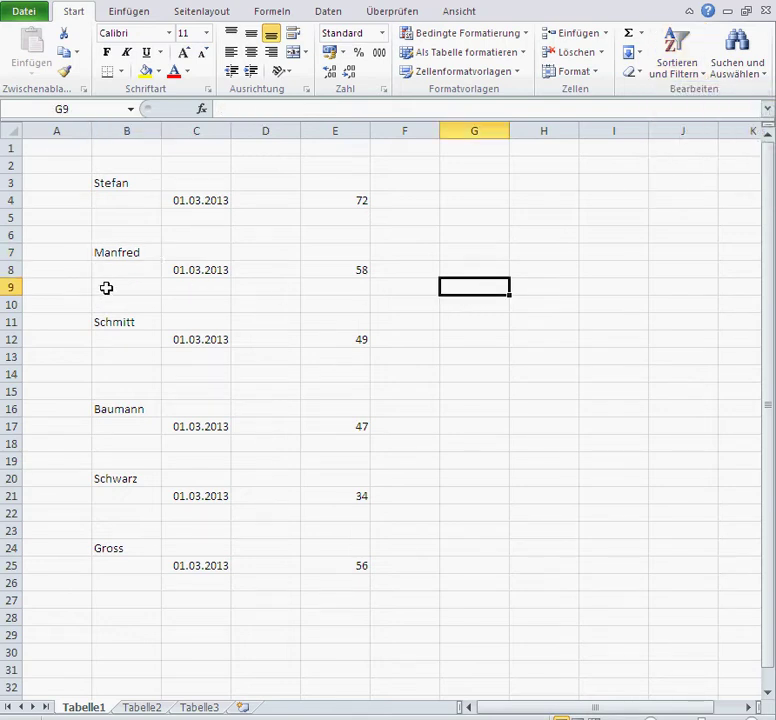
{"action": "left_click_drag", "start_coordinate": [106, 287], "coordinate": [344, 311]}
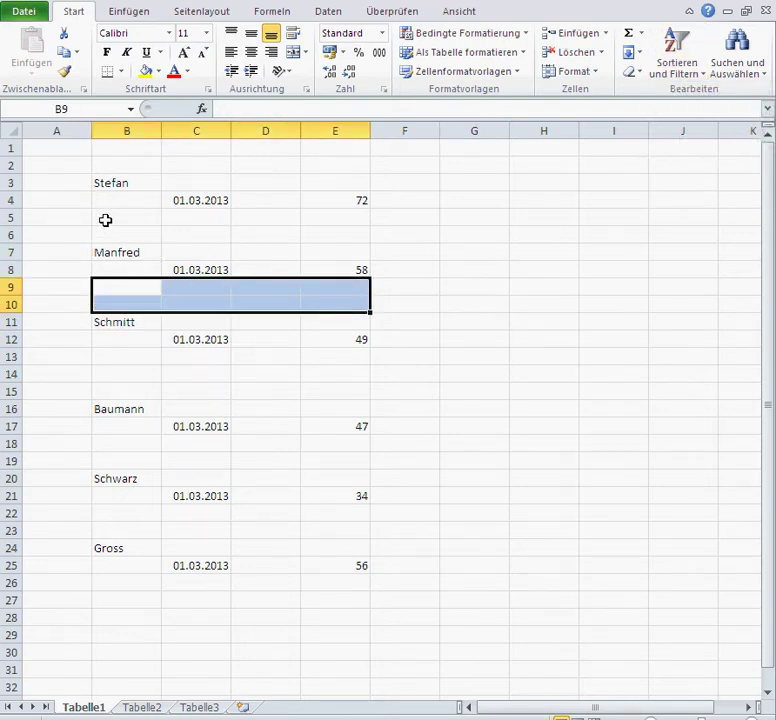
{"action": "mouse_move", "coordinate": [106, 220]}
{"action": "left_mouse_down"}
{"action": "mouse_move", "coordinate": [368, 252]}
{"action": "mouse_move", "coordinate": [366, 235]}
{"action": "left_mouse_up"}
{"action": "mouse_move", "coordinate": [265, 165]}
{"action": "left_mouse_down"}
{"action": "mouse_move", "coordinate": [294, 341]}
{"action": "mouse_move", "coordinate": [277, 552]}
{"action": "left_mouse_up"}
{"action": "left_click", "coordinate": [443, 450]}
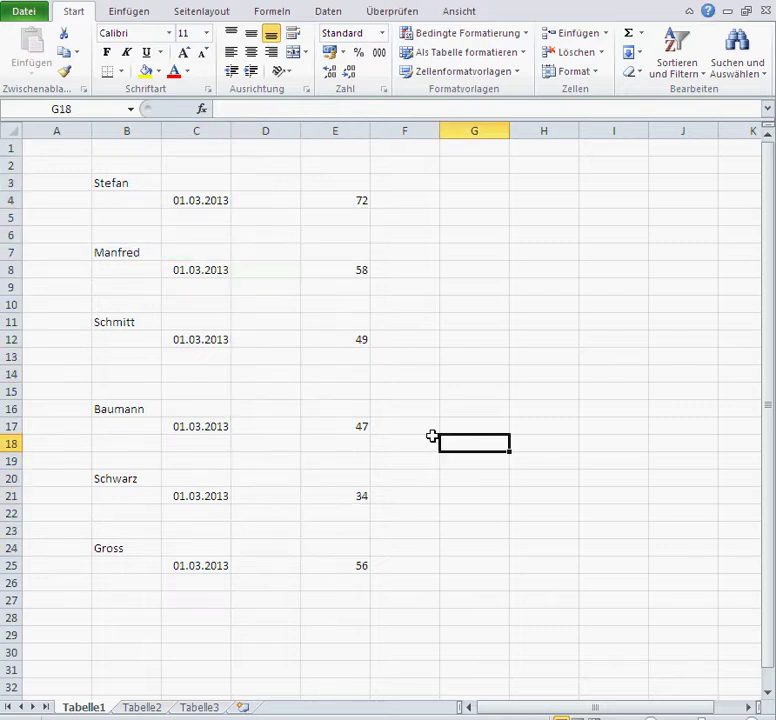
Step: Type temporary headers 'name' and 's' in H9:I9, then clear them again
{"action": "left_click", "coordinate": [537, 285]}
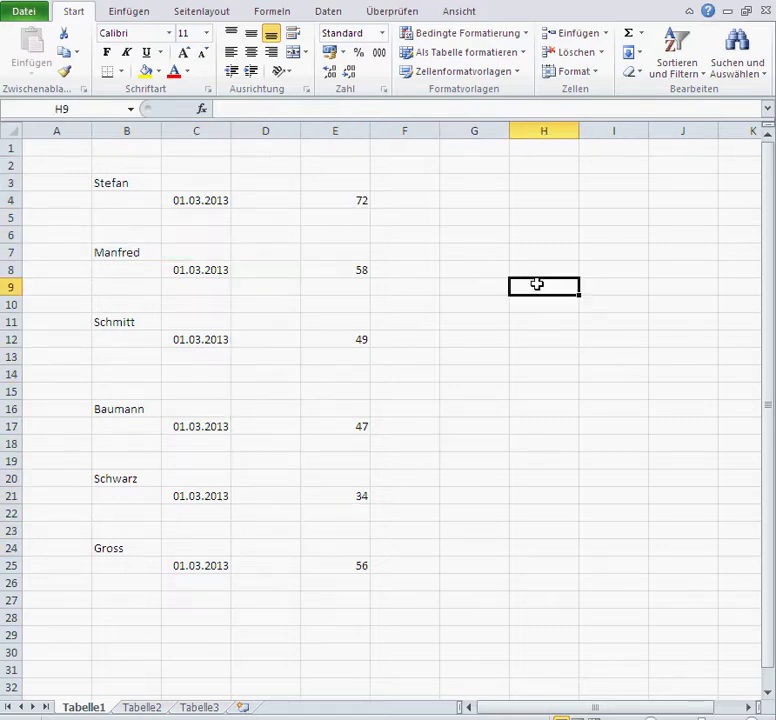
{"action": "type", "text": "name"}
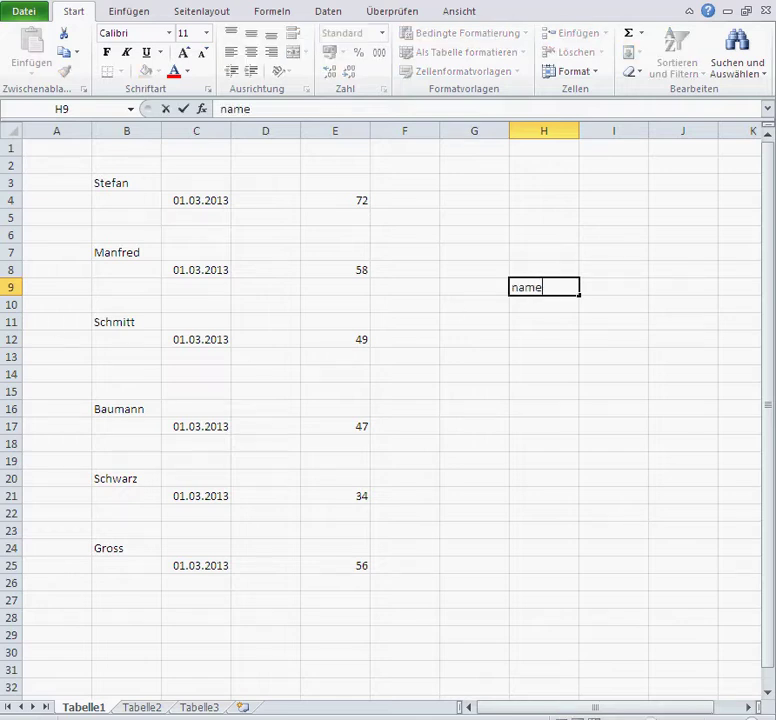
{"action": "key", "text": "Tab"}
{"action": "type", "text": "s"}
{"action": "key", "text": "Return"}
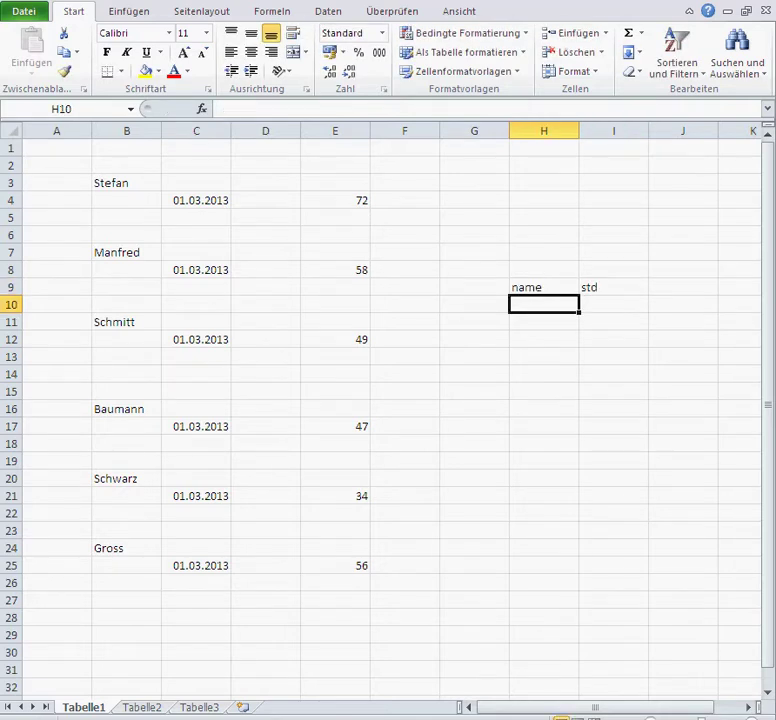
{"action": "left_click", "coordinate": [612, 305]}
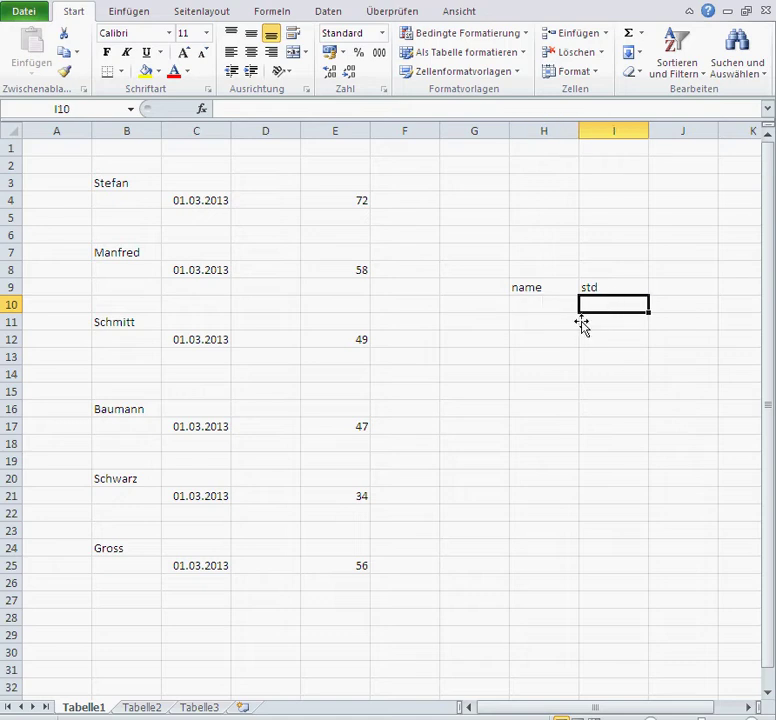
{"action": "left_click", "coordinate": [560, 323]}
{"action": "left_click_drag", "start_coordinate": [542, 291], "coordinate": [604, 378]}
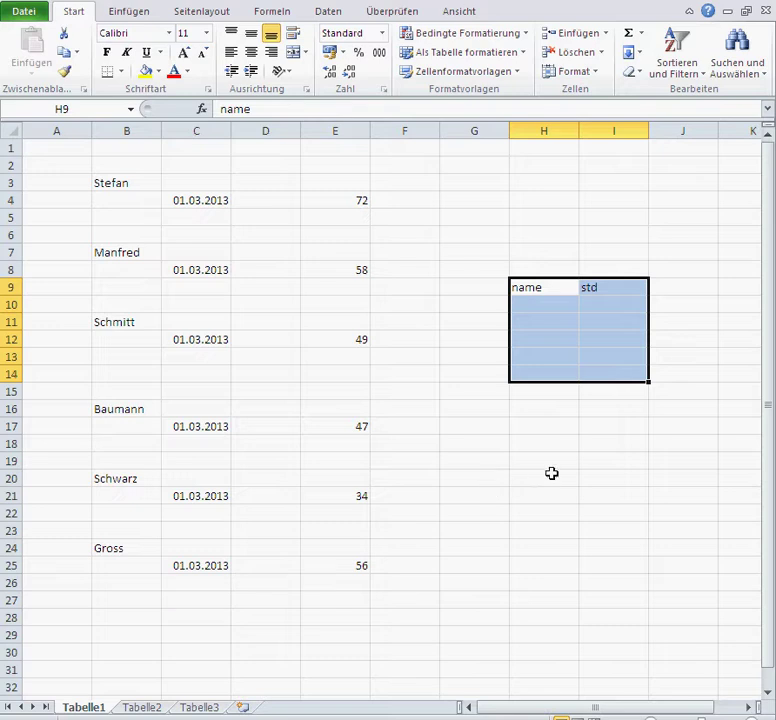
{"action": "key", "text": "Delete"}
{"action": "left_click", "coordinate": [551, 474]}
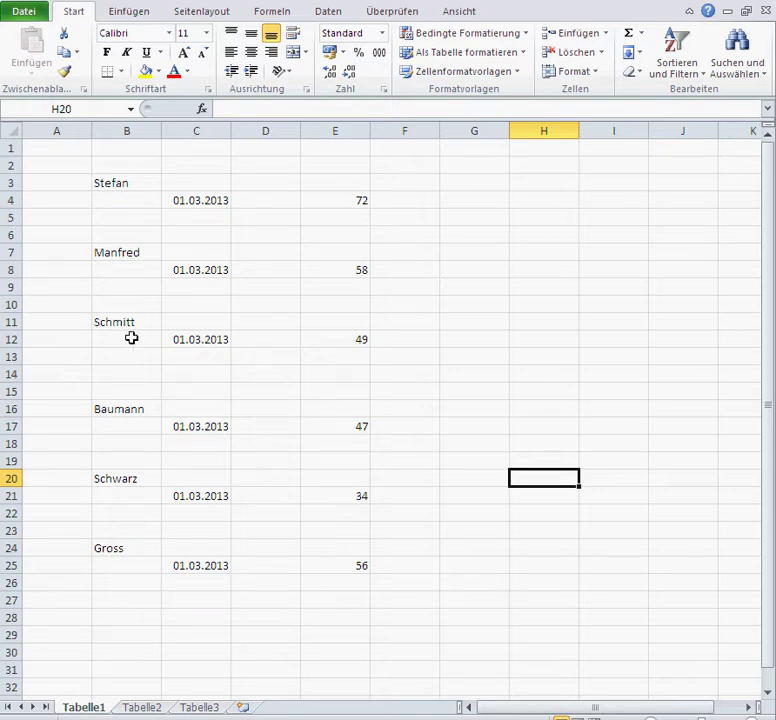
Step: Compare names B3:B24 with values E4:E25, then move E4:E25 up to E3:E24
{"action": "left_click_drag", "start_coordinate": [114, 186], "coordinate": [118, 547]}
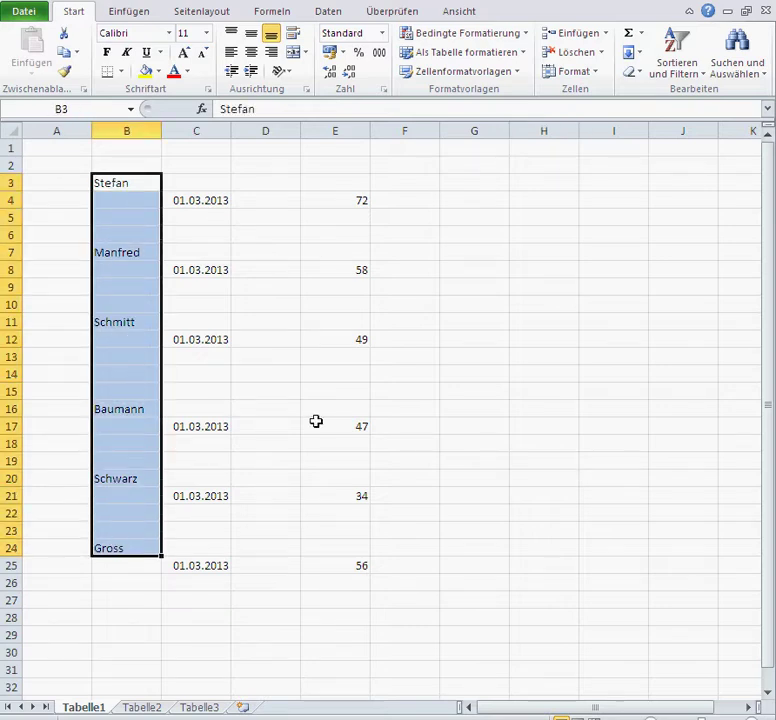
{"action": "mouse_move", "coordinate": [326, 204]}
{"action": "left_mouse_down"}
{"action": "mouse_move", "coordinate": [347, 335]}
{"action": "mouse_move", "coordinate": [339, 553]}
{"action": "left_mouse_up"}
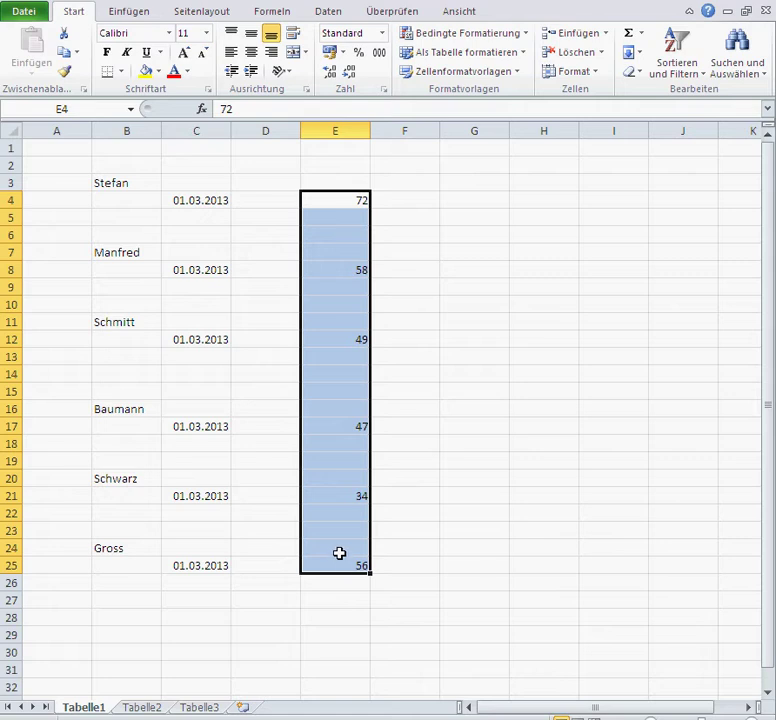
{"action": "left_click", "coordinate": [417, 529]}
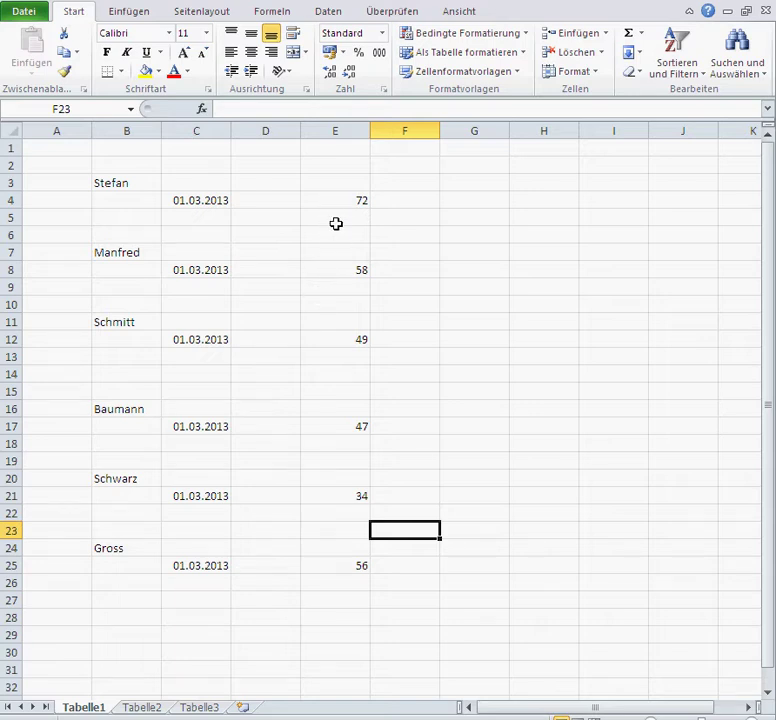
{"action": "left_click_drag", "start_coordinate": [333, 198], "coordinate": [350, 565]}
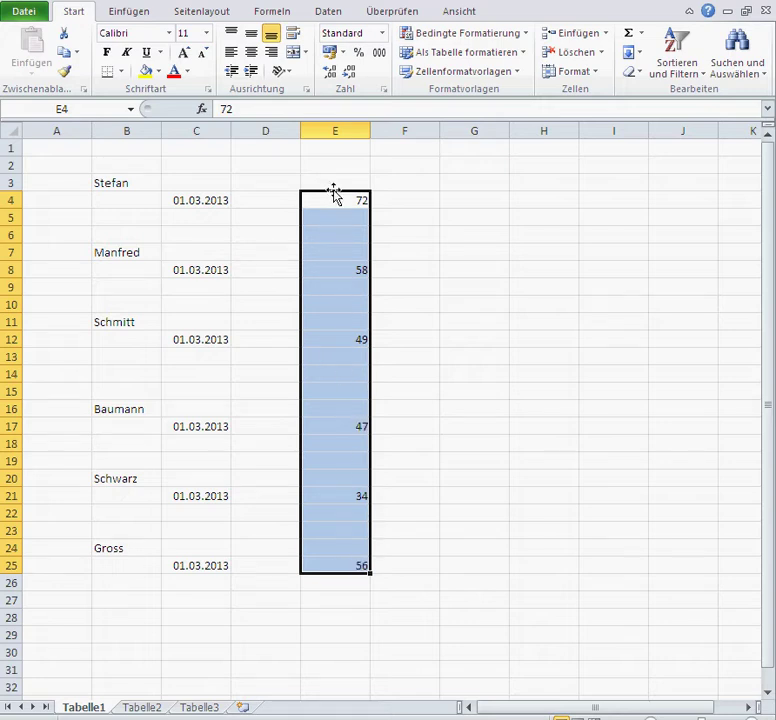
{"action": "left_click_drag", "start_coordinate": [332, 192], "coordinate": [338, 186]}
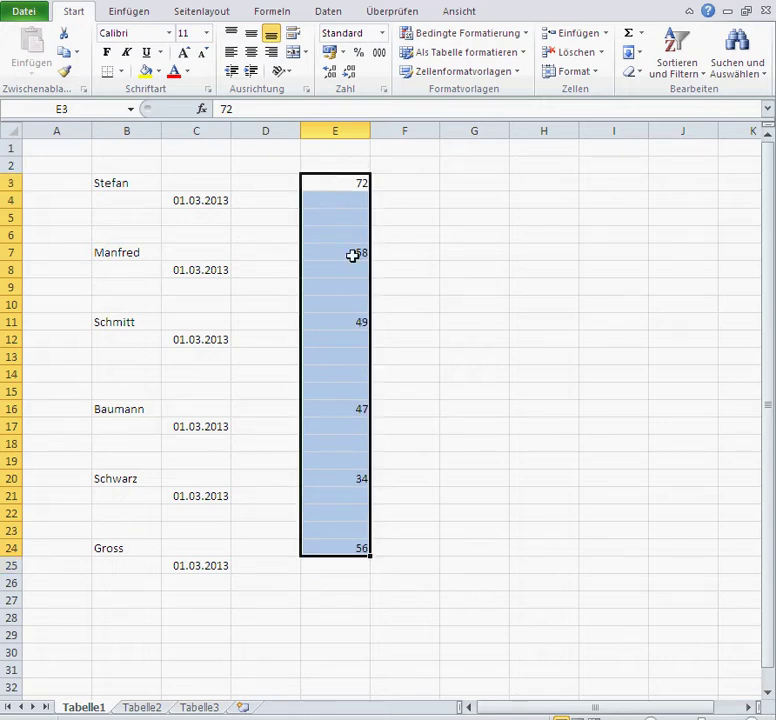
Step: Check alignment across rows 3, 7, 11, 16, 20 and 24 from B to E
{"action": "left_click", "coordinate": [118, 183]}
{"action": "left_click_drag", "start_coordinate": [118, 183], "coordinate": [357, 184]}
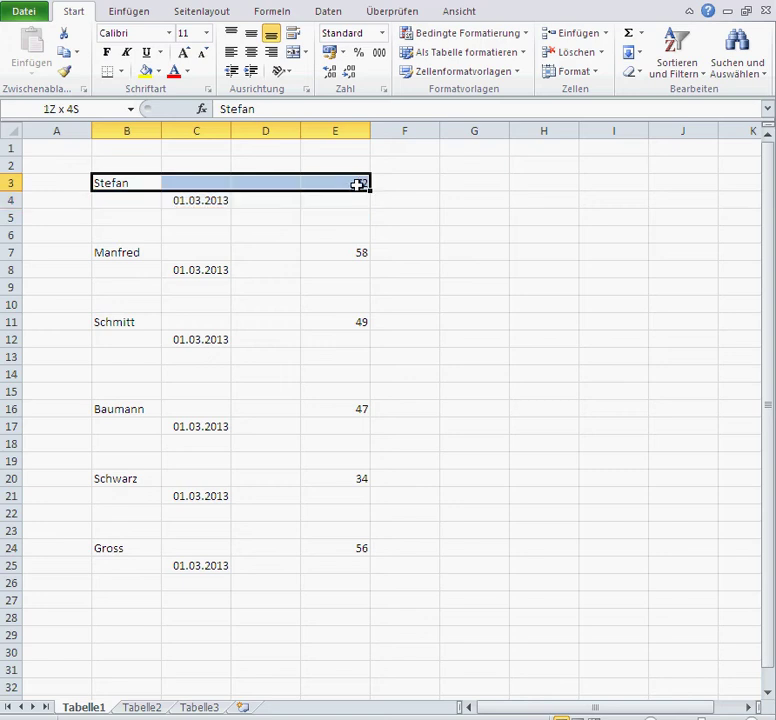
{"action": "left_click", "coordinate": [131, 253]}
{"action": "left_click_drag", "start_coordinate": [131, 253], "coordinate": [328, 253]}
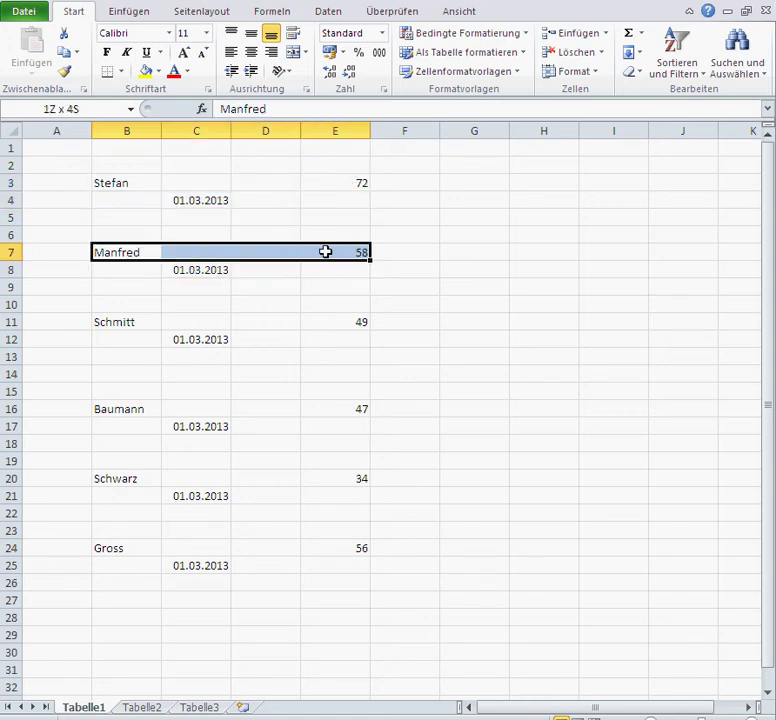
{"action": "mouse_move", "coordinate": [122, 322]}
{"action": "left_mouse_down"}
{"action": "mouse_move", "coordinate": [396, 327]}
{"action": "mouse_move", "coordinate": [334, 322]}
{"action": "left_mouse_up"}
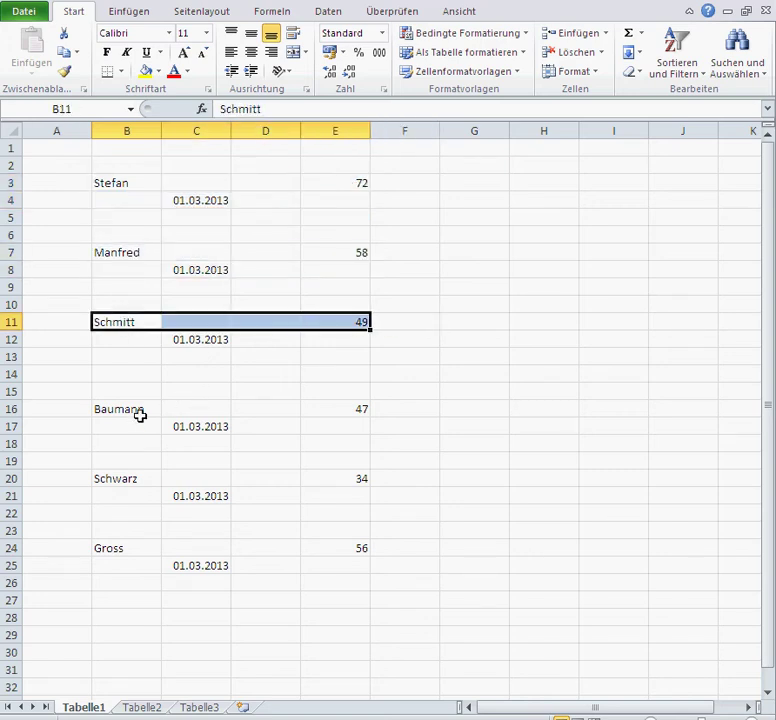
{"action": "left_click_drag", "start_coordinate": [140, 411], "coordinate": [340, 409]}
{"action": "left_click_drag", "start_coordinate": [140, 478], "coordinate": [330, 482]}
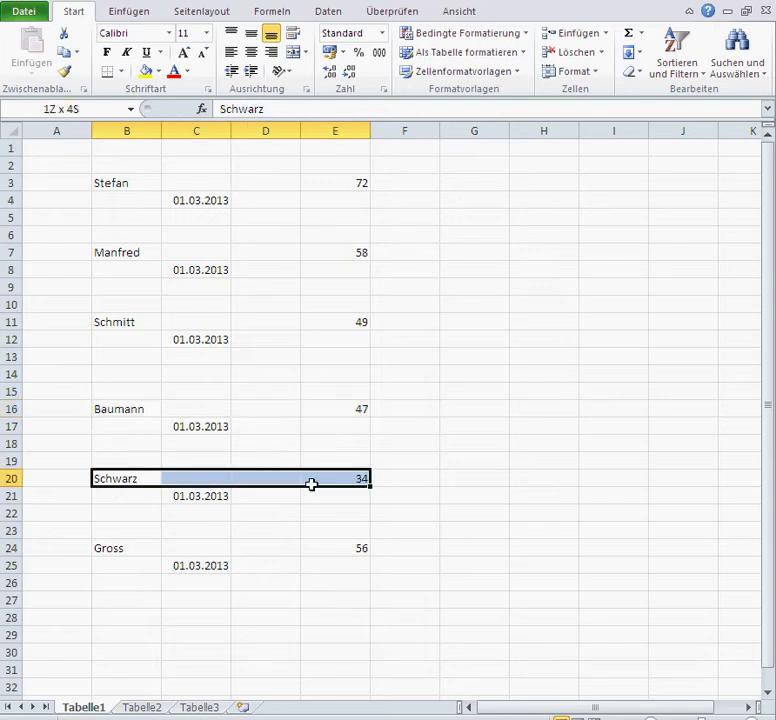
{"action": "left_click_drag", "start_coordinate": [140, 550], "coordinate": [310, 553]}
{"action": "left_click", "coordinate": [338, 578]}
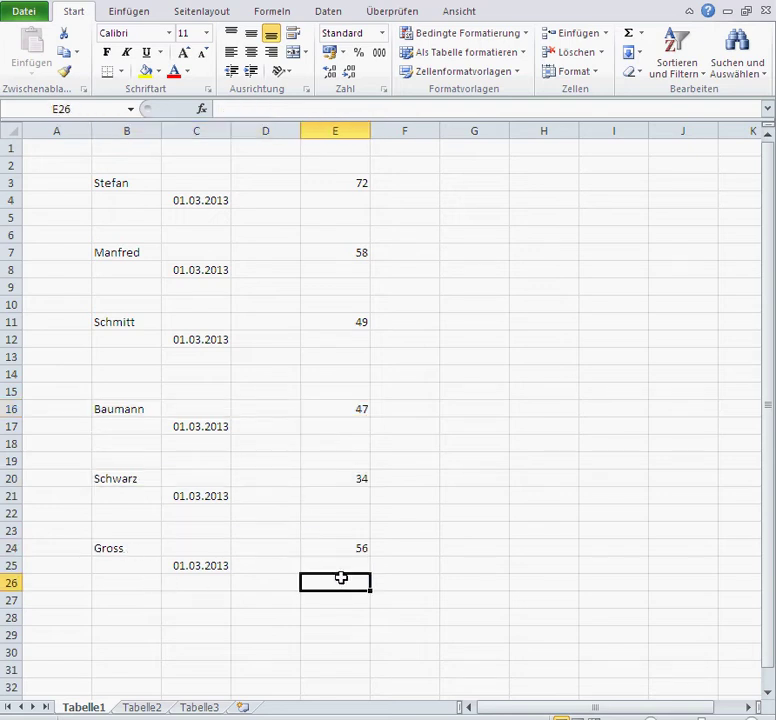
Step: On Tabelle2, set A1 to =Tabelle1!B3 so it shows Stefan
{"action": "left_click", "coordinate": [145, 707]}
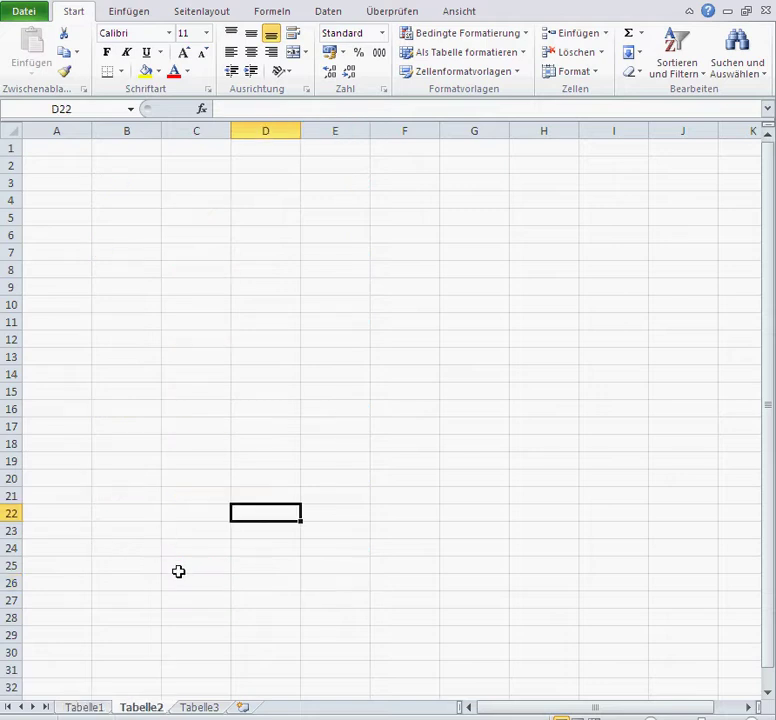
{"action": "left_click", "coordinate": [48, 150]}
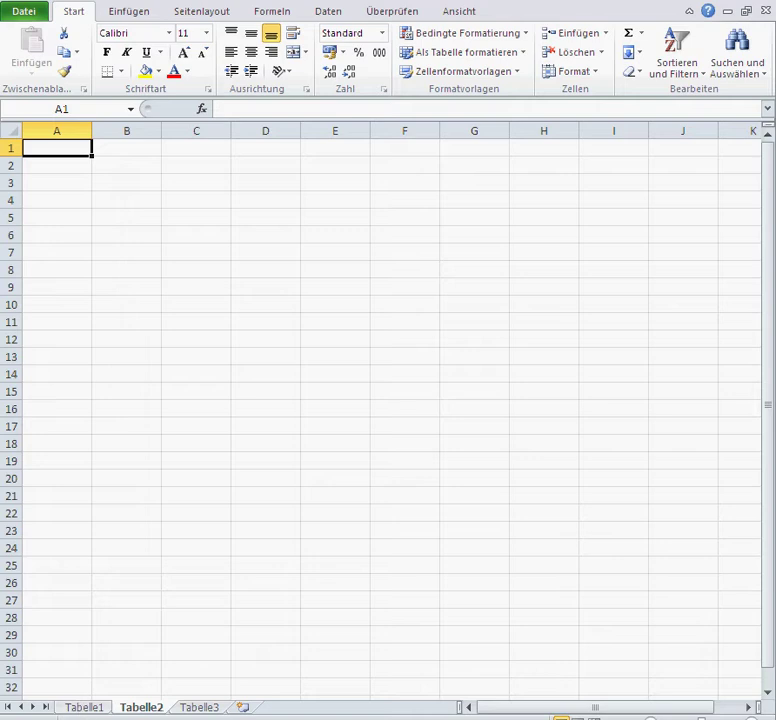
{"action": "type", "text": "="}
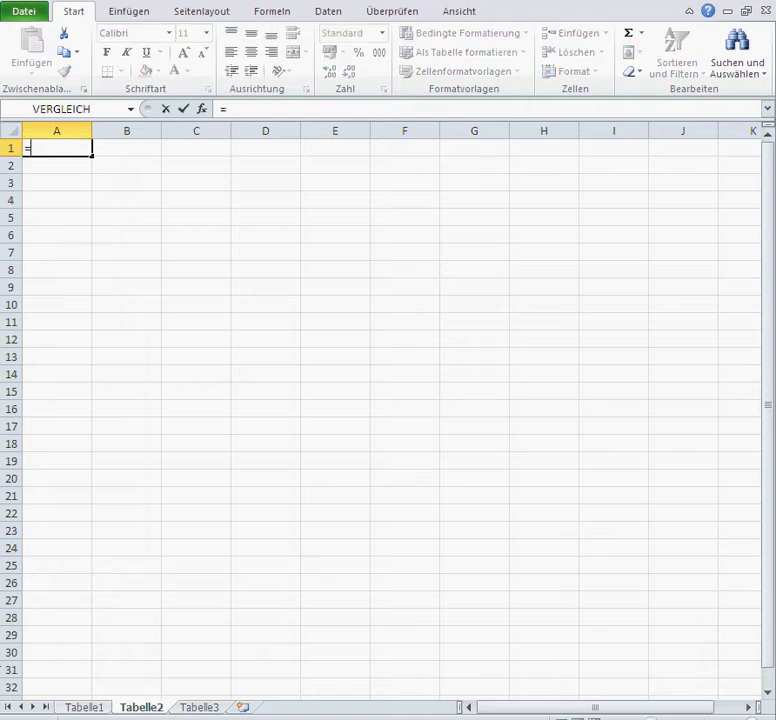
{"action": "left_click", "coordinate": [80, 708]}
{"action": "left_click", "coordinate": [122, 184]}
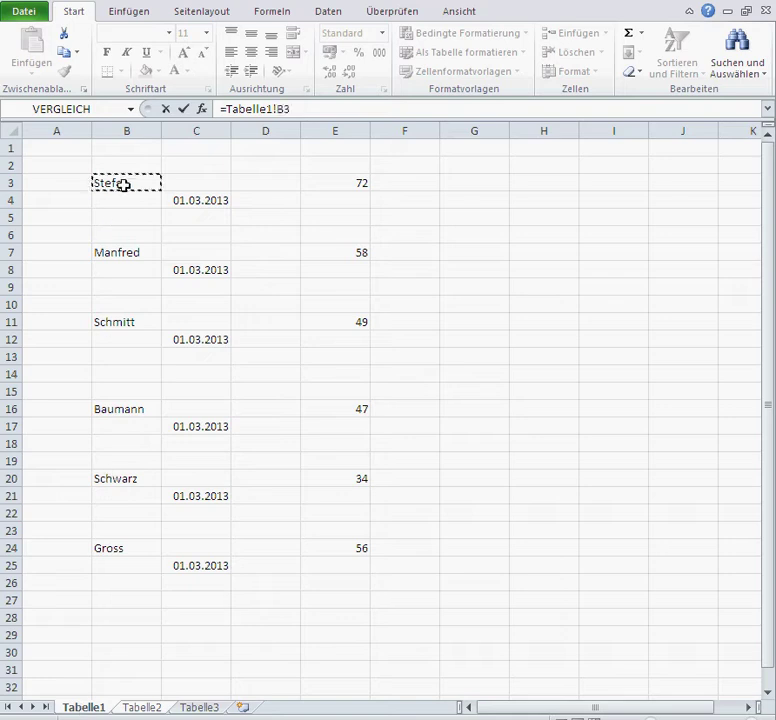
{"action": "key", "text": "Return"}
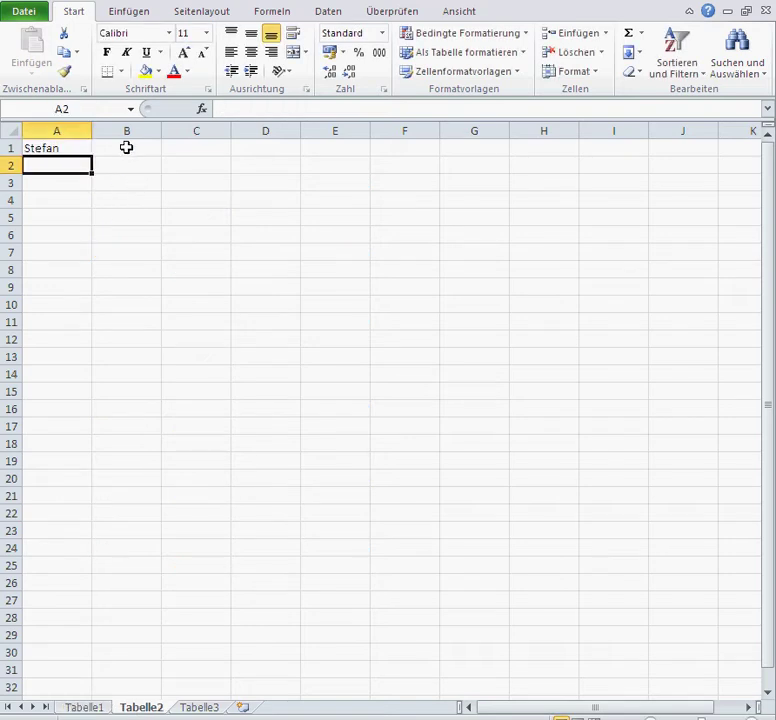
Step: Set B1 to =Tabelle1!E3 so it shows the value 72
{"action": "left_click", "coordinate": [126, 147]}
{"action": "type", "text": "="}
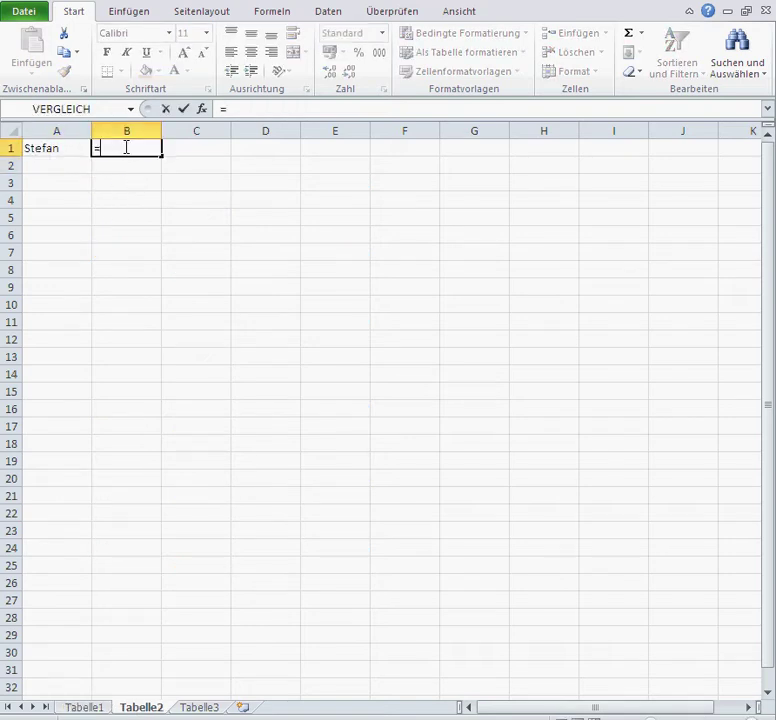
{"action": "left_click", "coordinate": [85, 707]}
{"action": "left_click", "coordinate": [340, 184]}
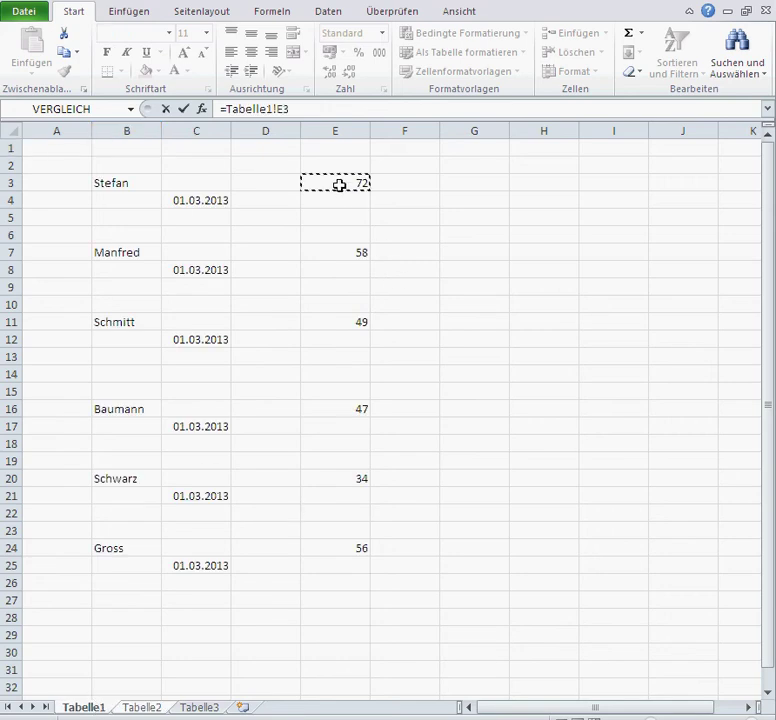
{"action": "key", "text": "Return"}
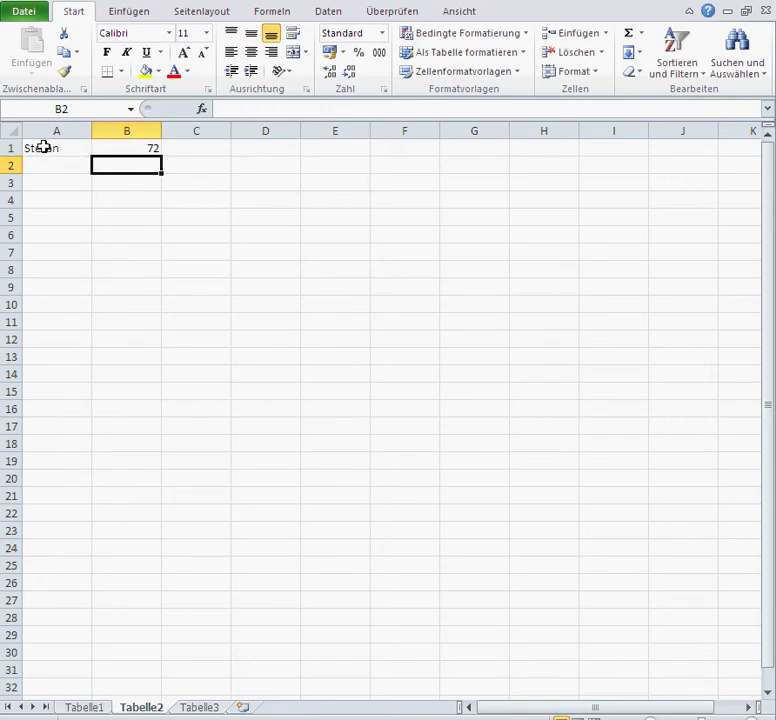
Step: Fill the A1:B1 references down to row 32, checking them against Tabelle1
{"action": "mouse_move", "coordinate": [43, 147]}
{"action": "left_mouse_down"}
{"action": "mouse_move", "coordinate": [158, 155]}
{"action": "mouse_move", "coordinate": [157, 688]}
{"action": "left_mouse_up"}
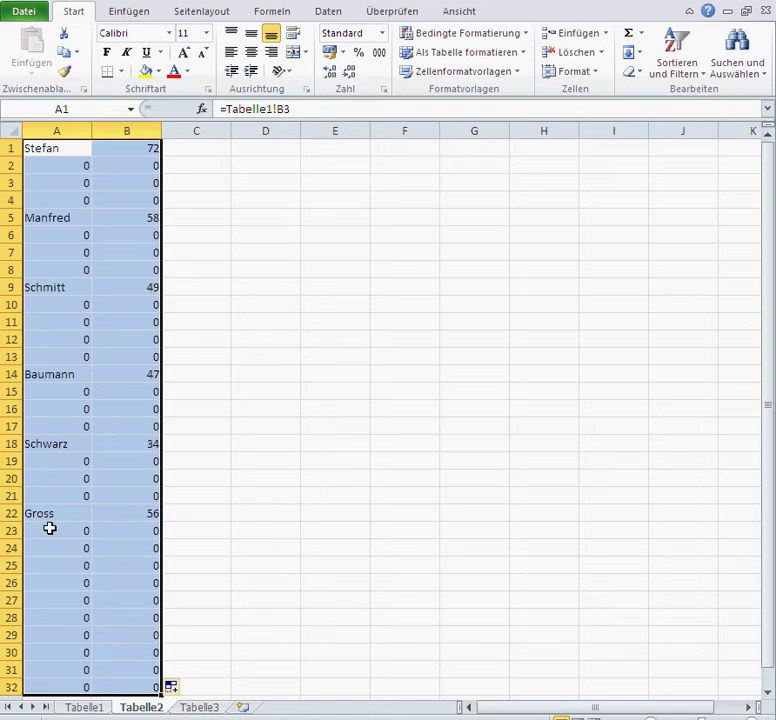
{"action": "left_click", "coordinate": [104, 495]}
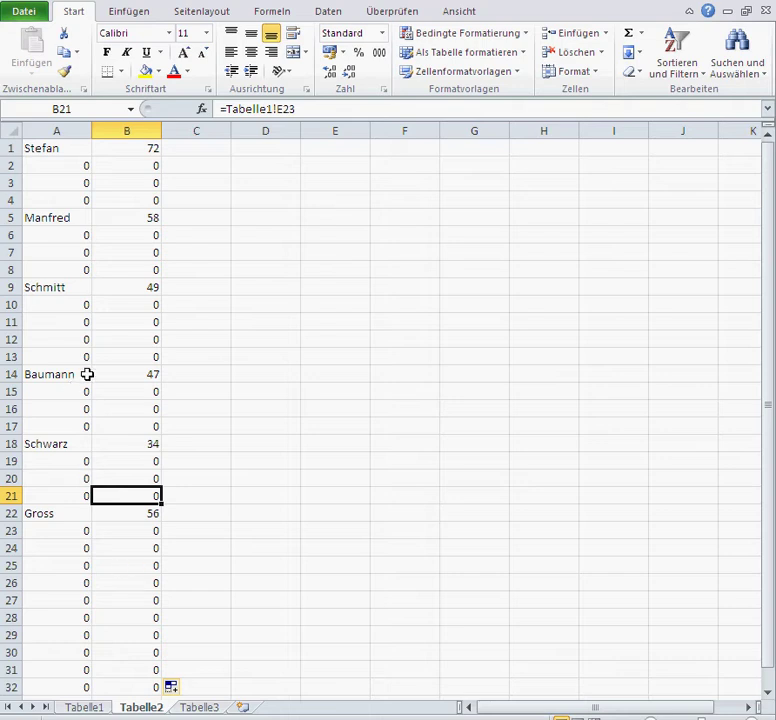
{"action": "left_click", "coordinate": [84, 707]}
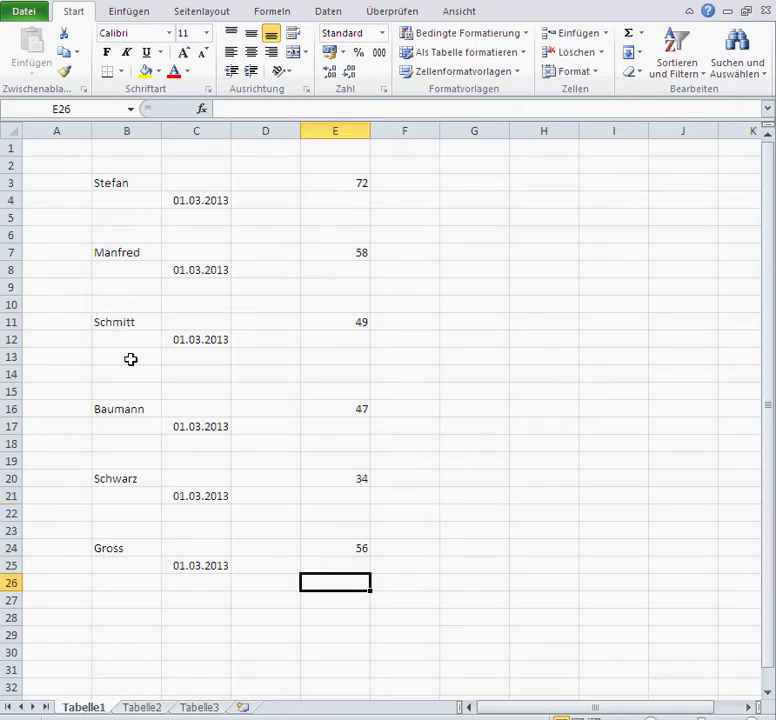
{"action": "left_click", "coordinate": [140, 707]}
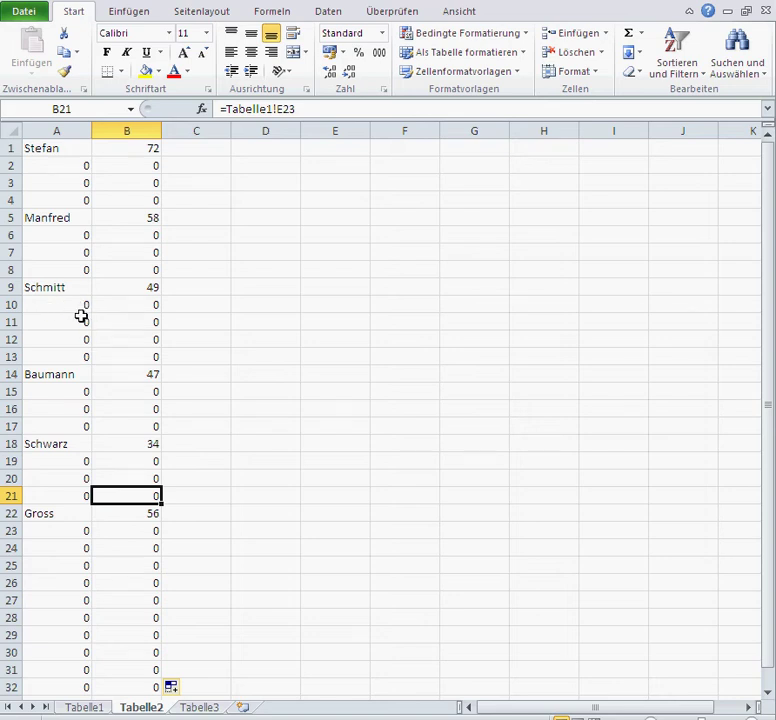
{"action": "left_click_drag", "start_coordinate": [50, 150], "coordinate": [140, 671]}
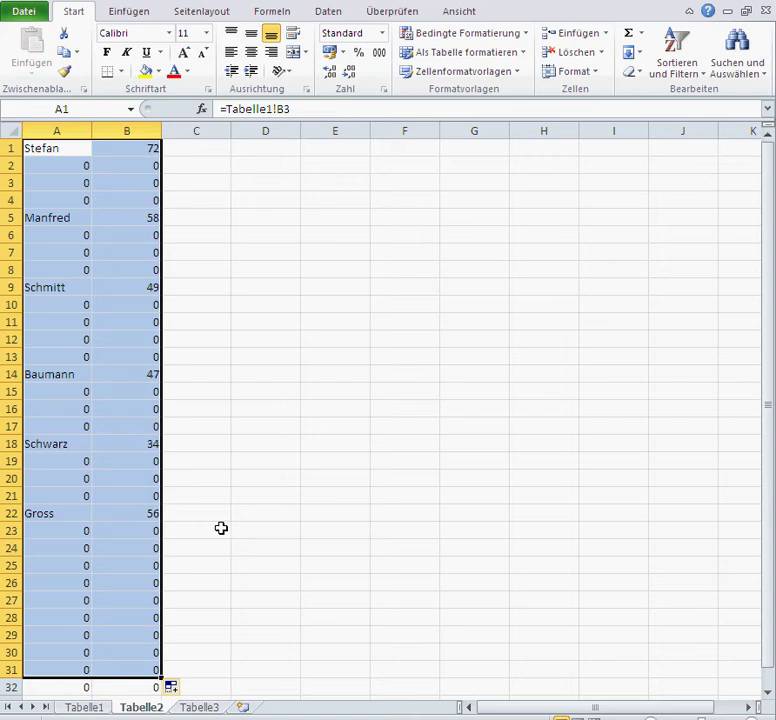
{"action": "left_click", "coordinate": [128, 529]}
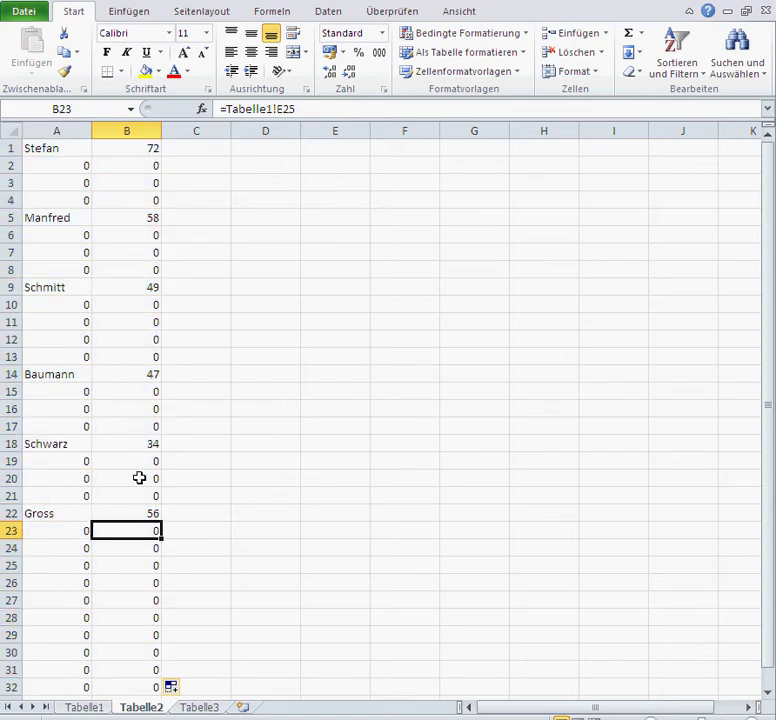
Step: Insert four empty columns before column A, moving the list into columns E and F
{"action": "left_click", "coordinate": [44, 130]}
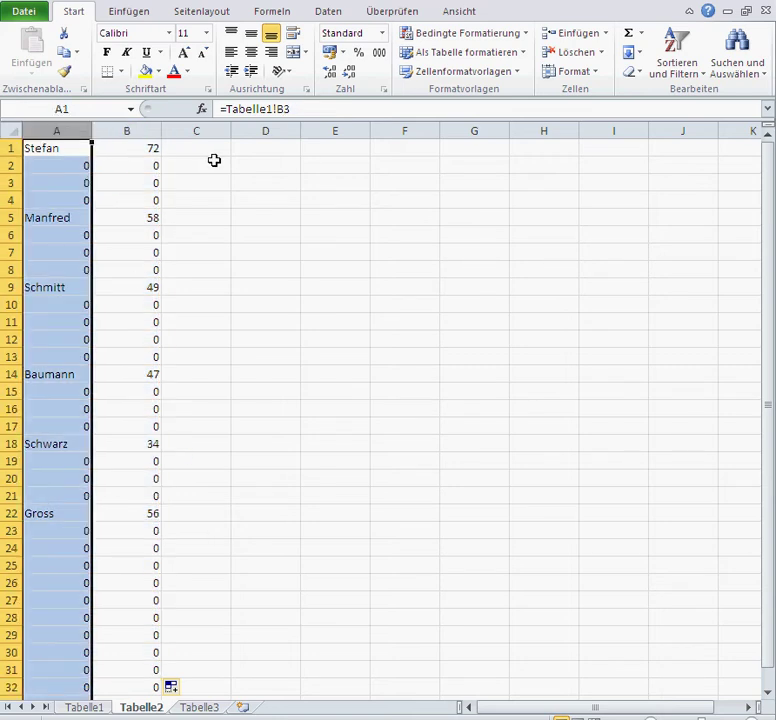
{"action": "left_click", "coordinate": [563, 36]}
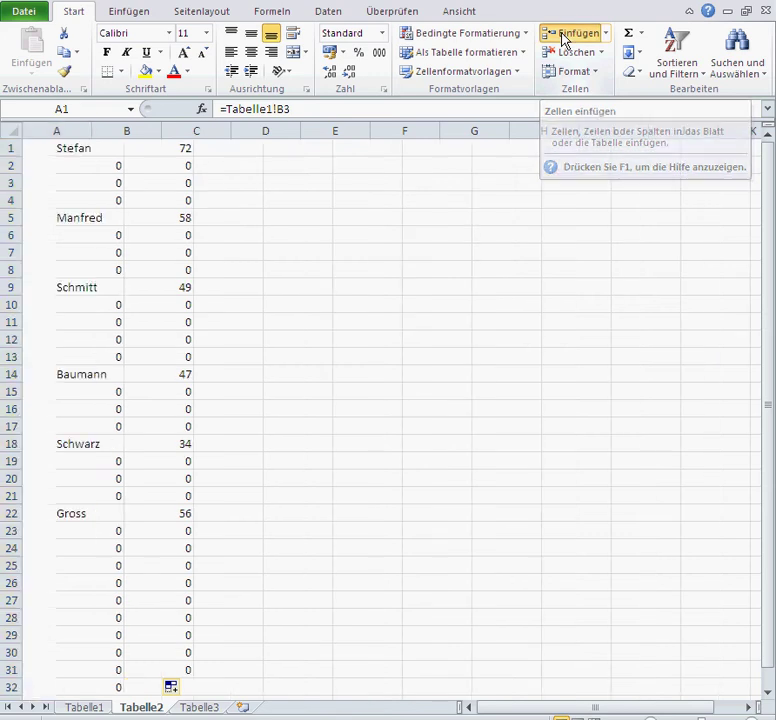
{"action": "left_click", "coordinate": [563, 36]}
{"action": "left_click", "coordinate": [563, 36]}
{"action": "left_click", "coordinate": [563, 36]}
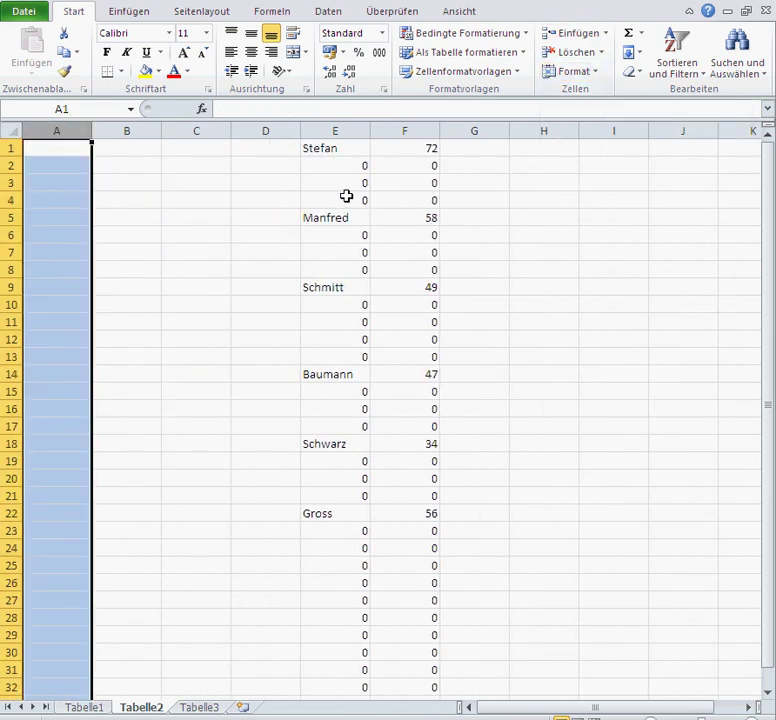
{"action": "left_click", "coordinate": [346, 199]}
{"action": "left_click", "coordinate": [679, 66]}
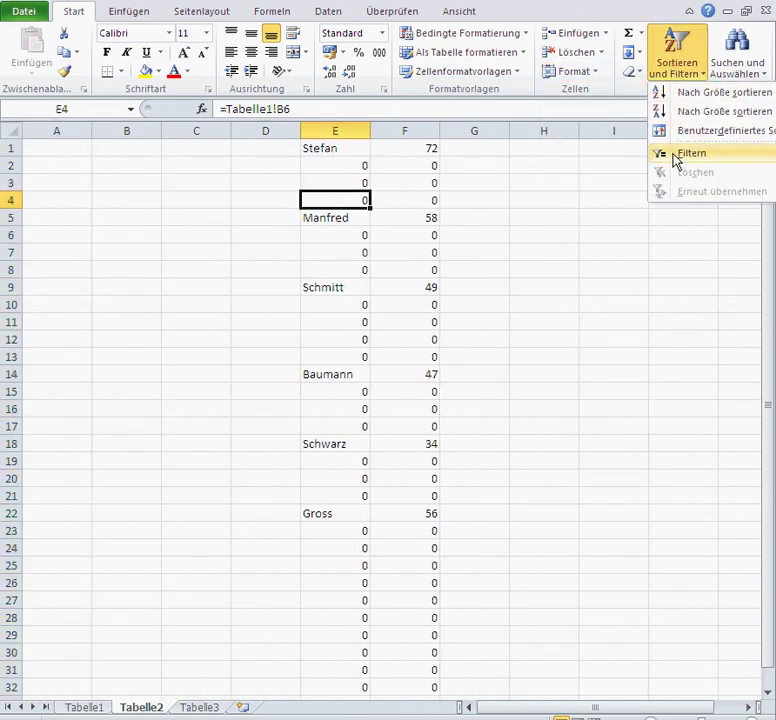
Step: Filter column E to show only 0 entries and delete those zero rows
{"action": "left_click", "coordinate": [675, 155]}
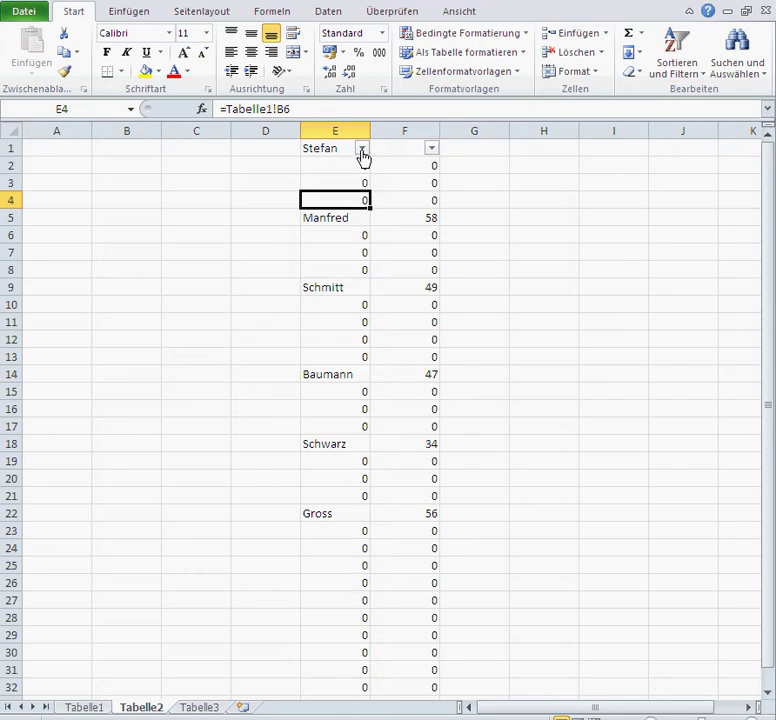
{"action": "left_click", "coordinate": [362, 149]}
{"action": "left_click", "coordinate": [222, 310]}
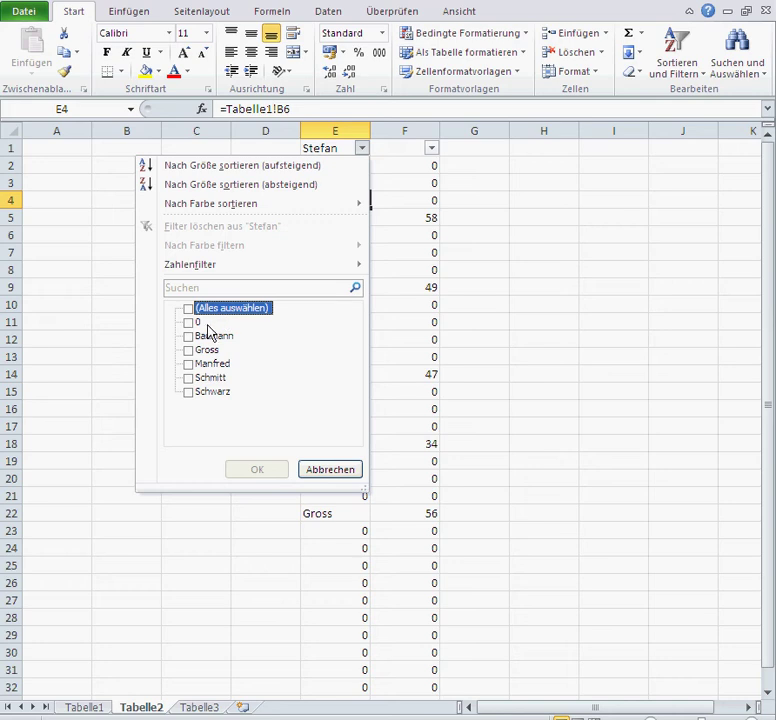
{"action": "left_click", "coordinate": [205, 323]}
{"action": "left_click", "coordinate": [257, 470]}
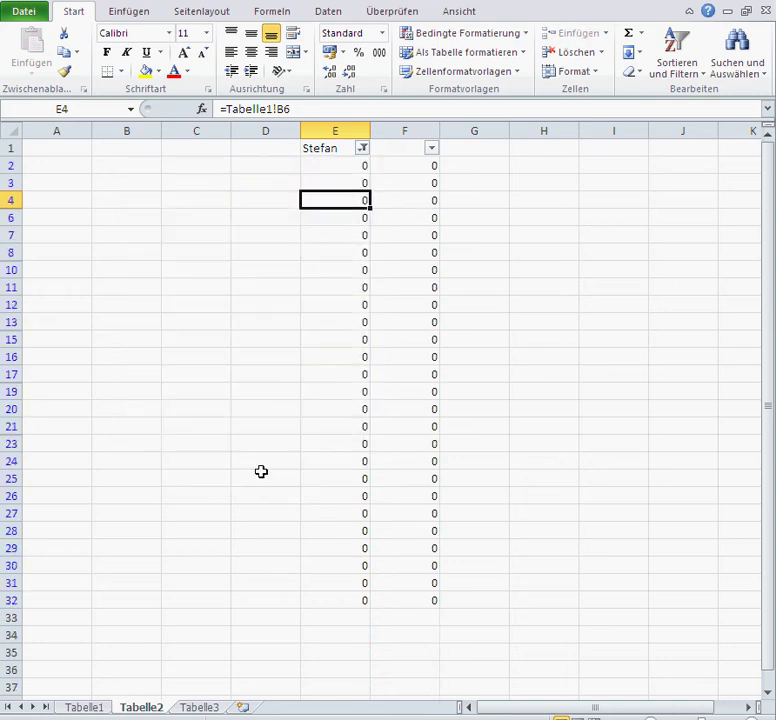
{"action": "left_click_drag", "start_coordinate": [5, 172], "coordinate": [18, 600]}
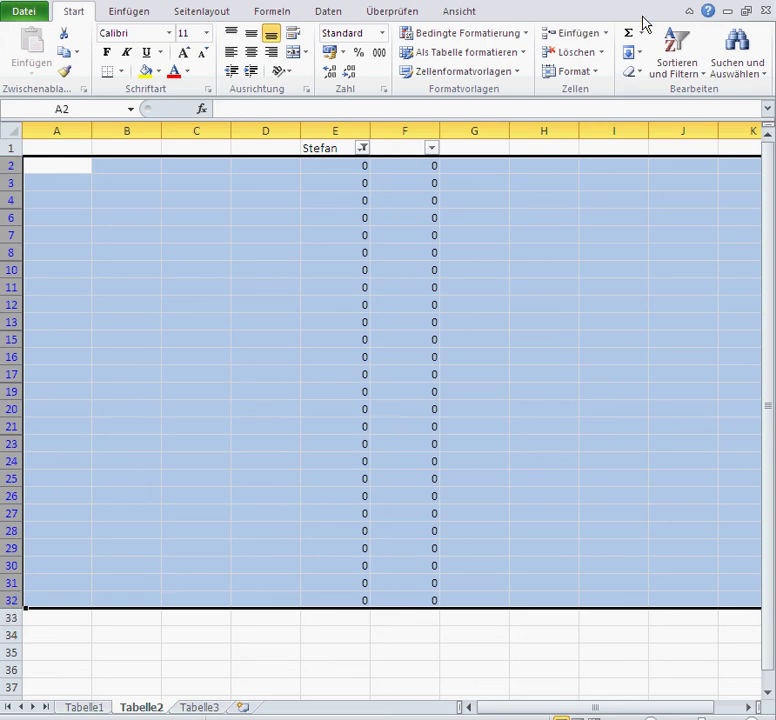
{"action": "left_click", "coordinate": [576, 52]}
{"action": "left_click", "coordinate": [335, 235]}
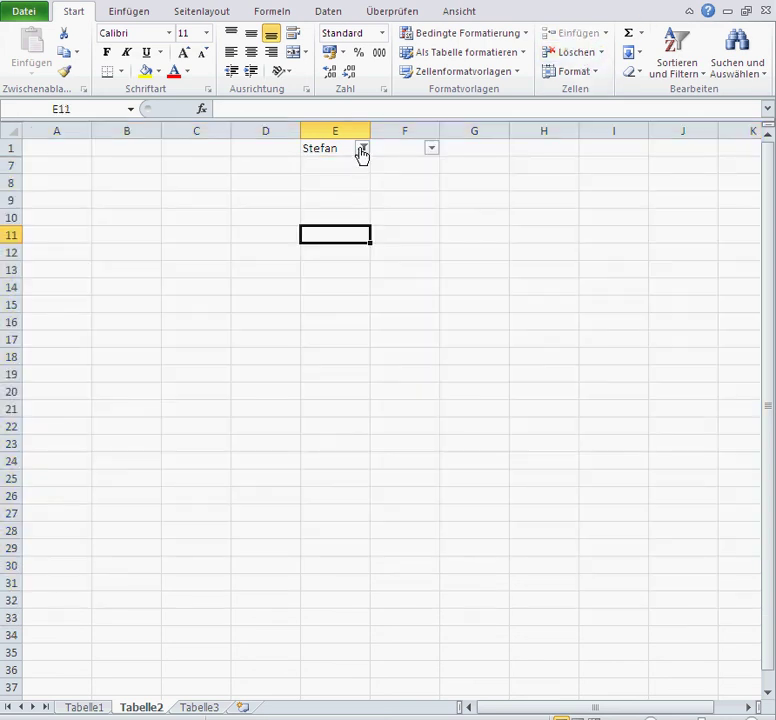
Step: Reset the filter to Alles auswählen, leaving six names with values in rows 1–6
{"action": "left_click", "coordinate": [362, 148]}
{"action": "left_click", "coordinate": [213, 310]}
{"action": "left_click", "coordinate": [213, 310]}
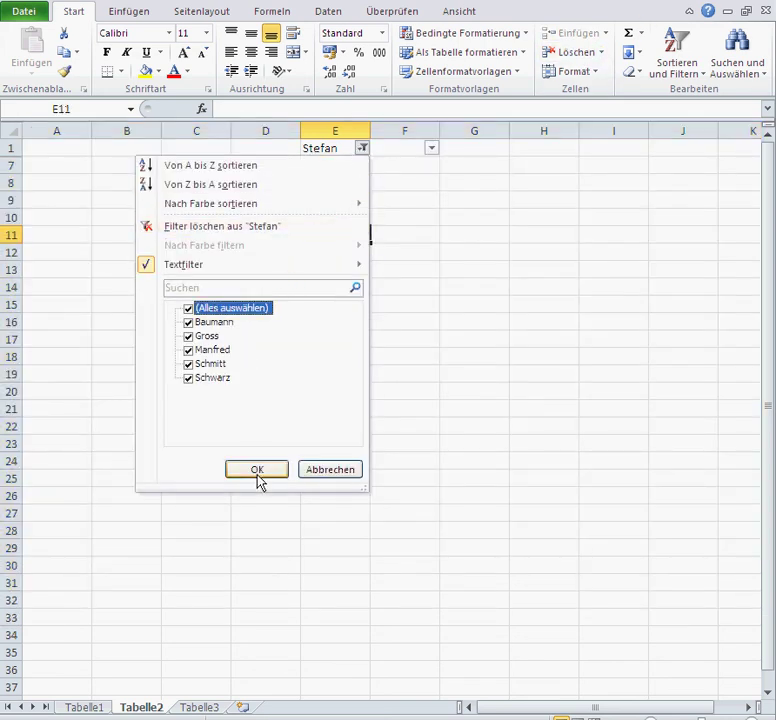
{"action": "left_click", "coordinate": [257, 470]}
{"action": "left_click", "coordinate": [358, 233]}
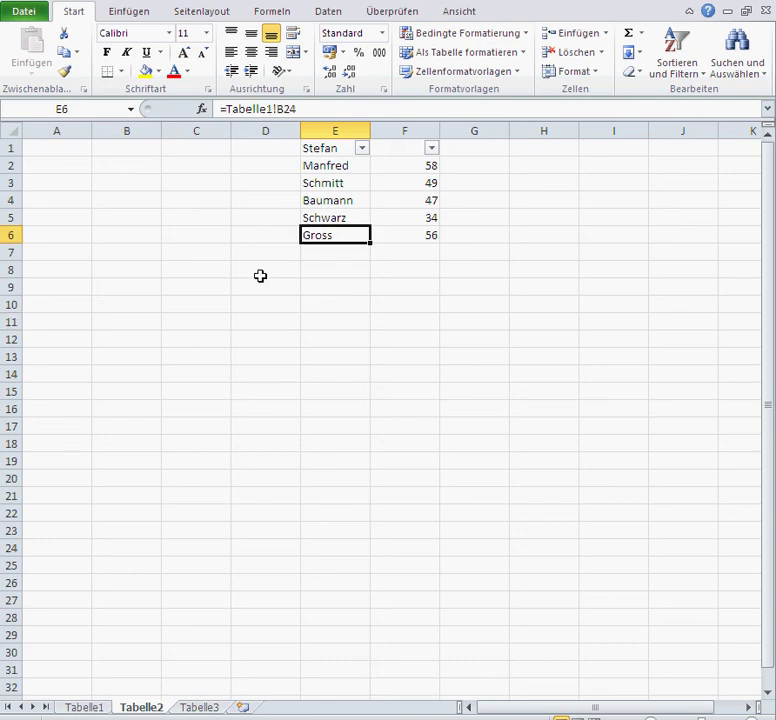
{"action": "left_click", "coordinate": [330, 215]}
{"action": "left_click", "coordinate": [679, 76]}
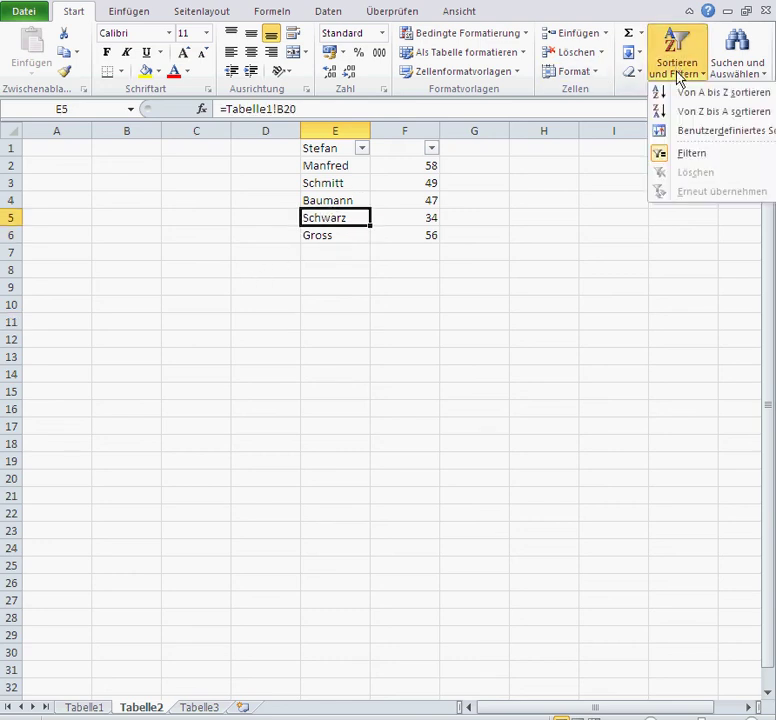
Step: Turn off the AutoFilter on the Tabelle2 list via Filtern
{"action": "left_click", "coordinate": [685, 155]}
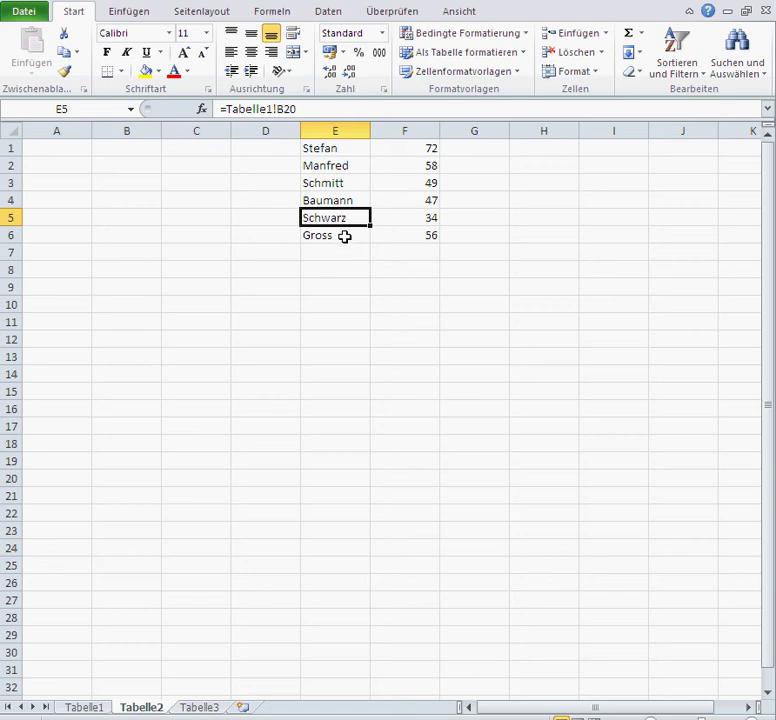
Step: Compare Tabelle1's scattered names, Stefan in B3 and Manfred in B7, with the list, ending on Tabelle2
{"action": "left_click", "coordinate": [72, 704]}
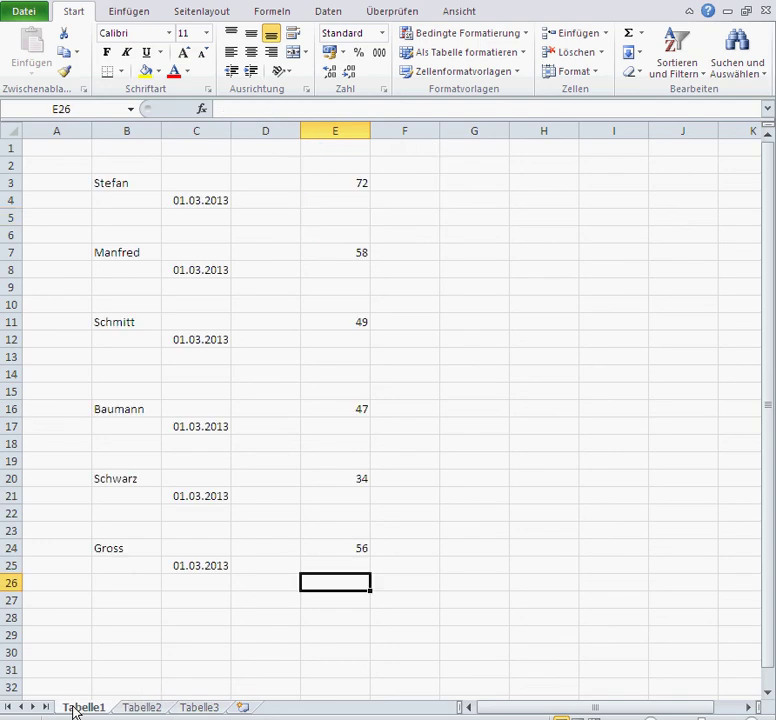
{"action": "left_click", "coordinate": [134, 710]}
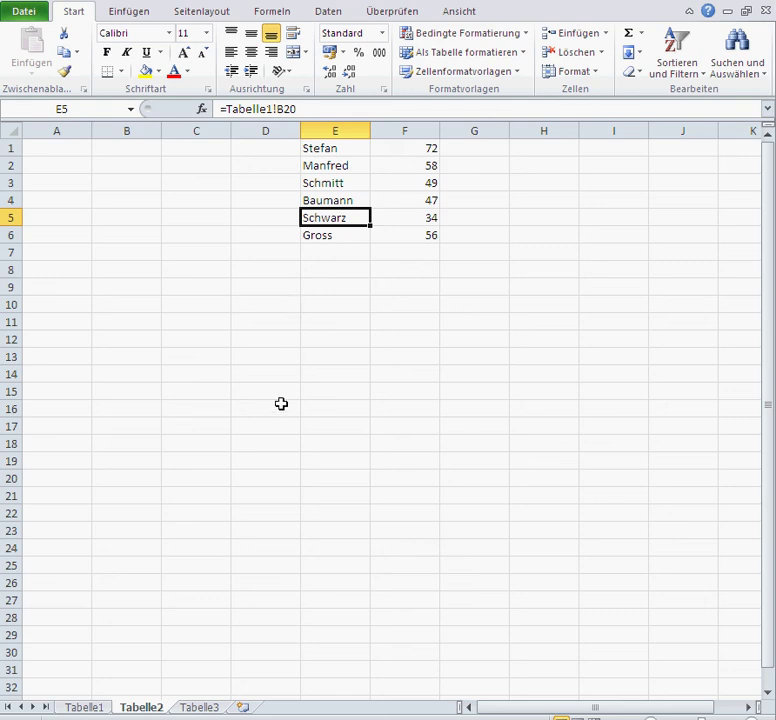
{"action": "left_click", "coordinate": [89, 709]}
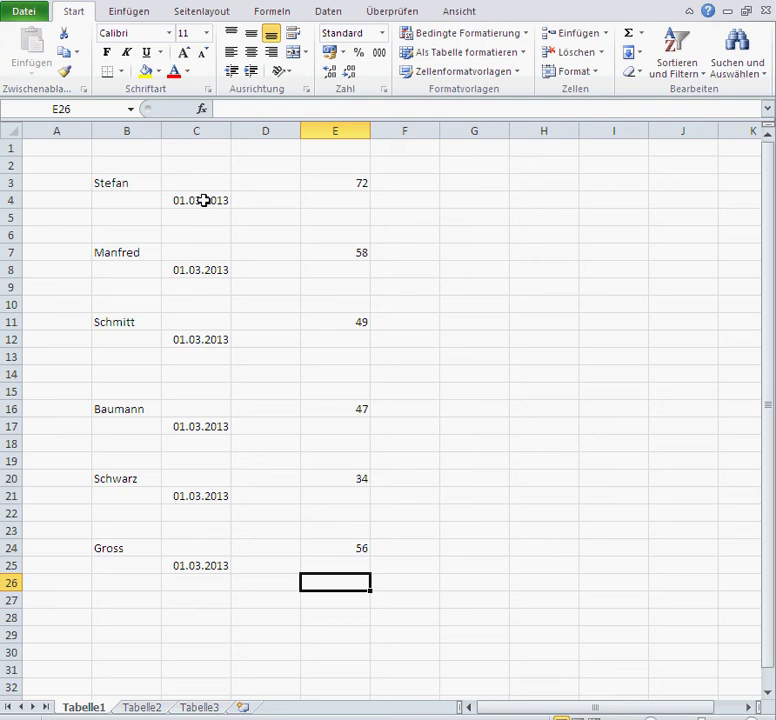
{"action": "left_click", "coordinate": [116, 181]}
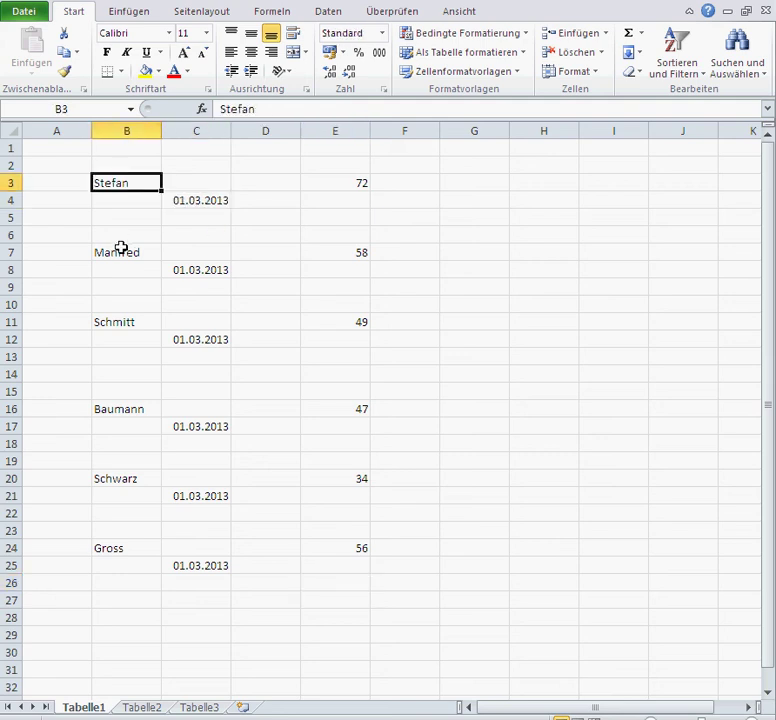
{"action": "left_click", "coordinate": [122, 254]}
{"action": "left_click", "coordinate": [203, 287]}
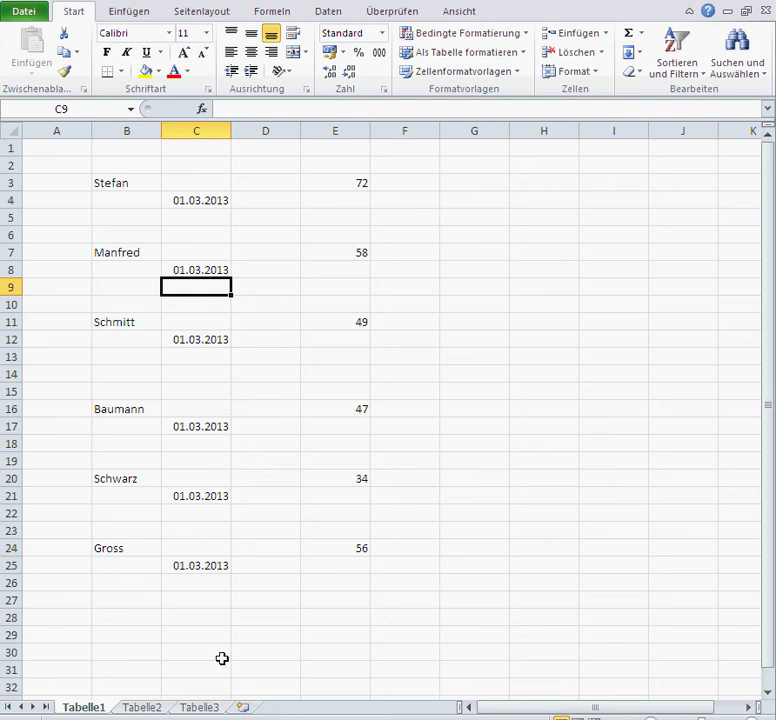
{"action": "left_click", "coordinate": [141, 707]}
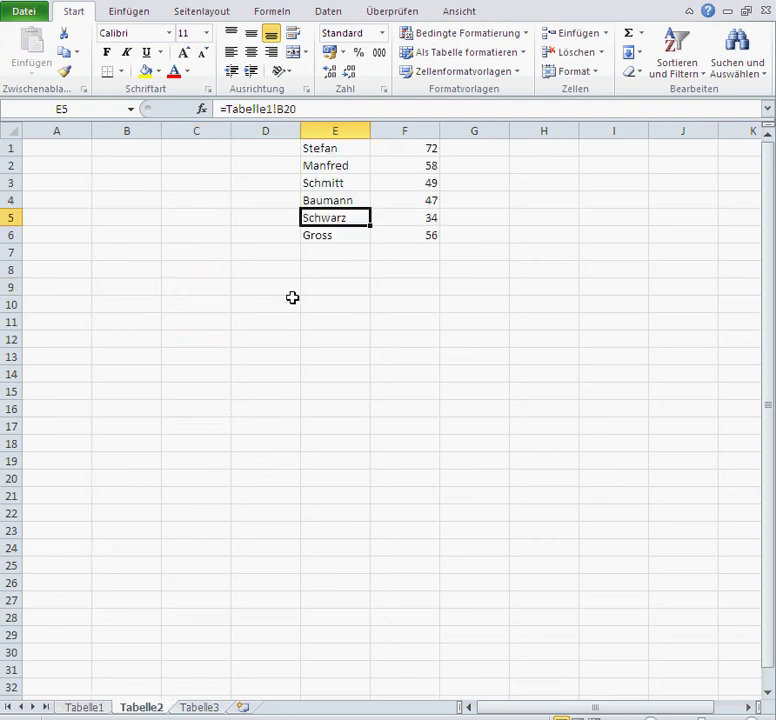